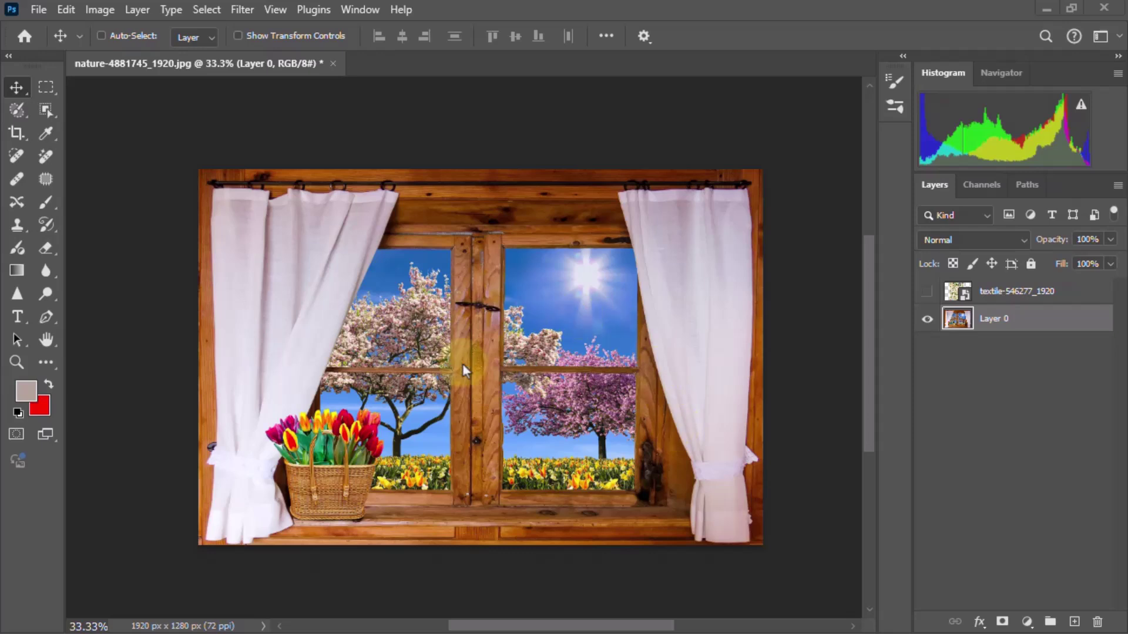
- Select both white curtains on Layer 0 with the Object Selection Tool, adding the second curtain to the selection
left_click(45, 111)
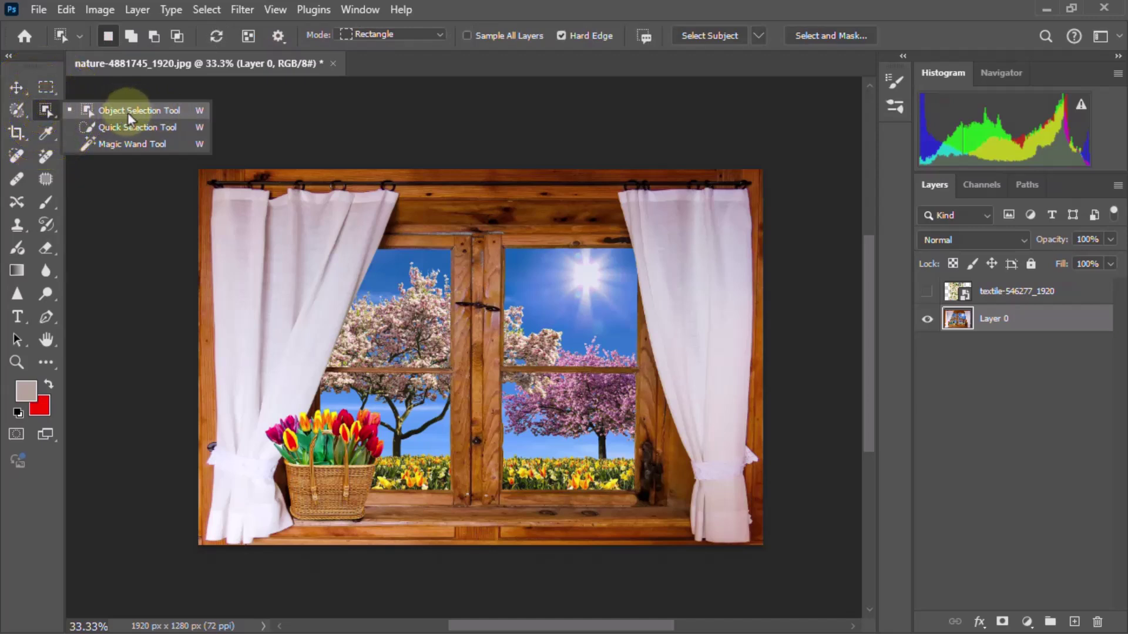
left_click(127, 113)
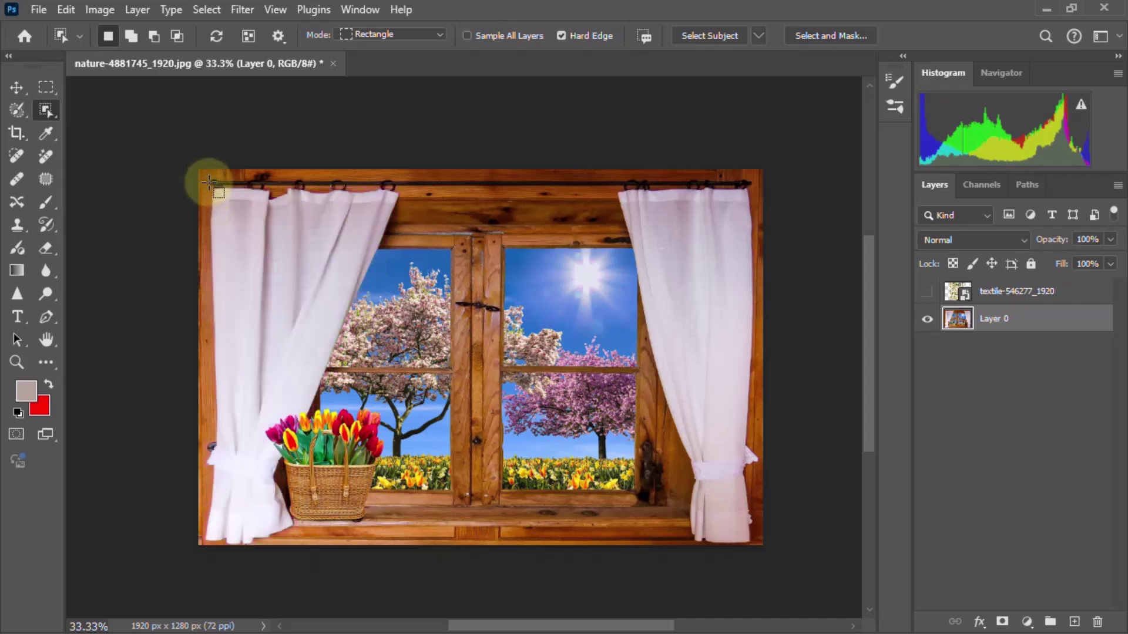
left_click_drag(207, 181, 395, 548)
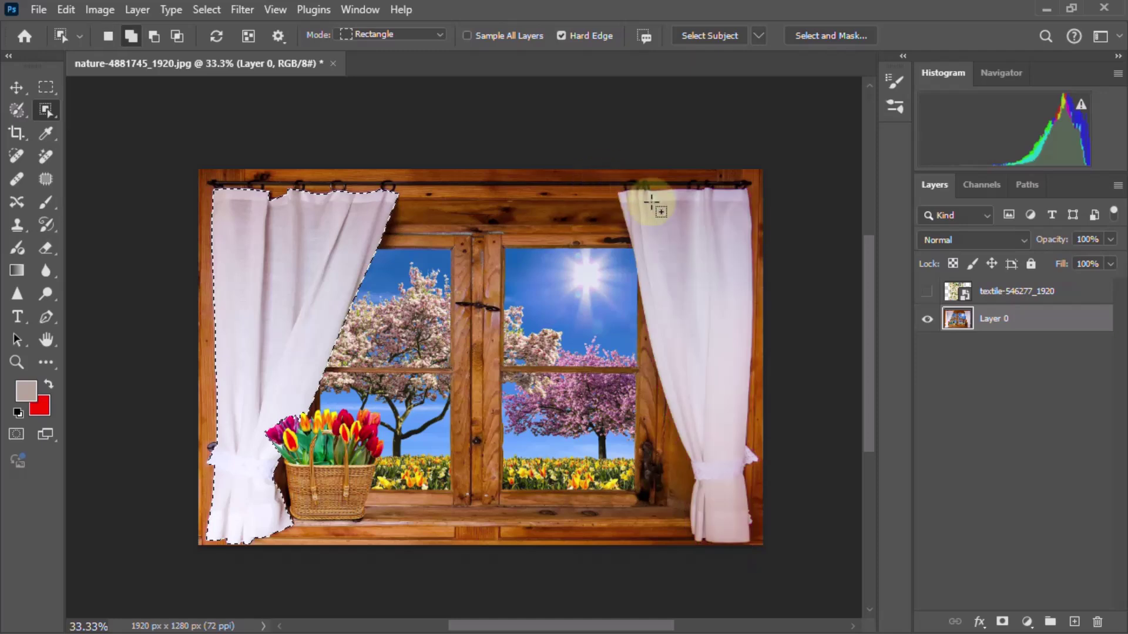
left_click_drag(610, 178, 780, 554)
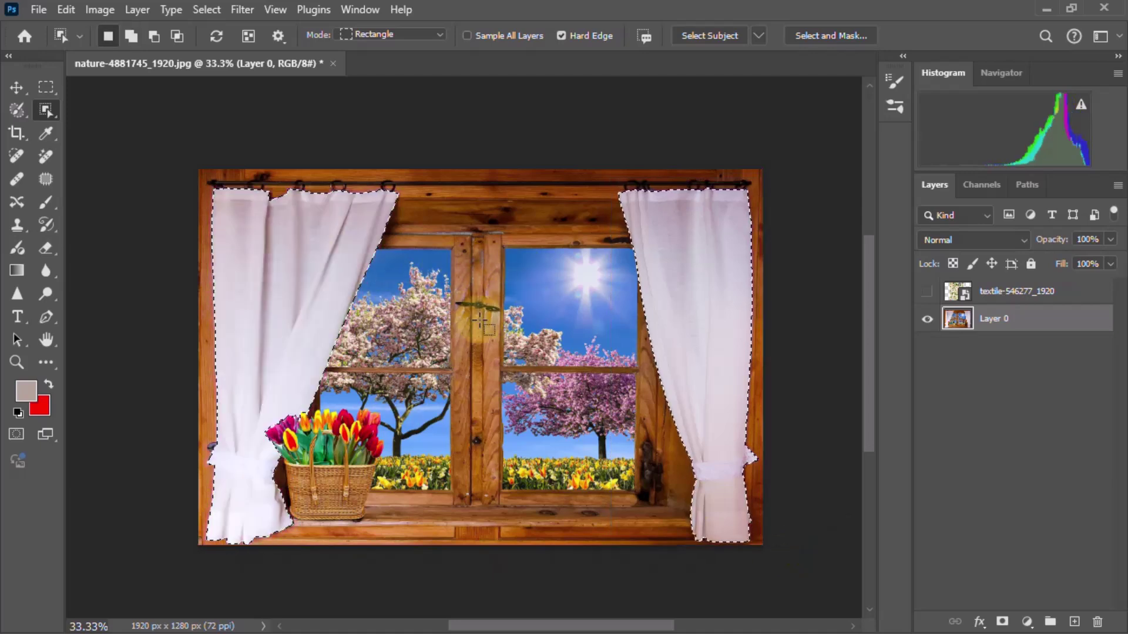
- Copy the selected curtains from Layer 0 onto a new layer with Layer Via Copy
left_click(13, 88)
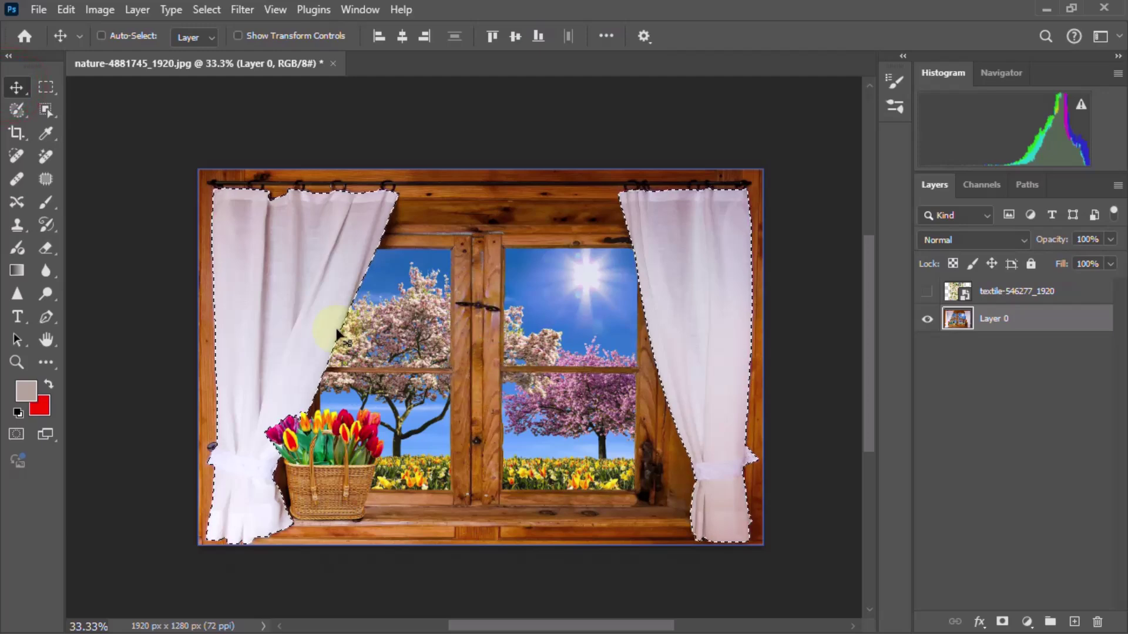
left_click(137, 11)
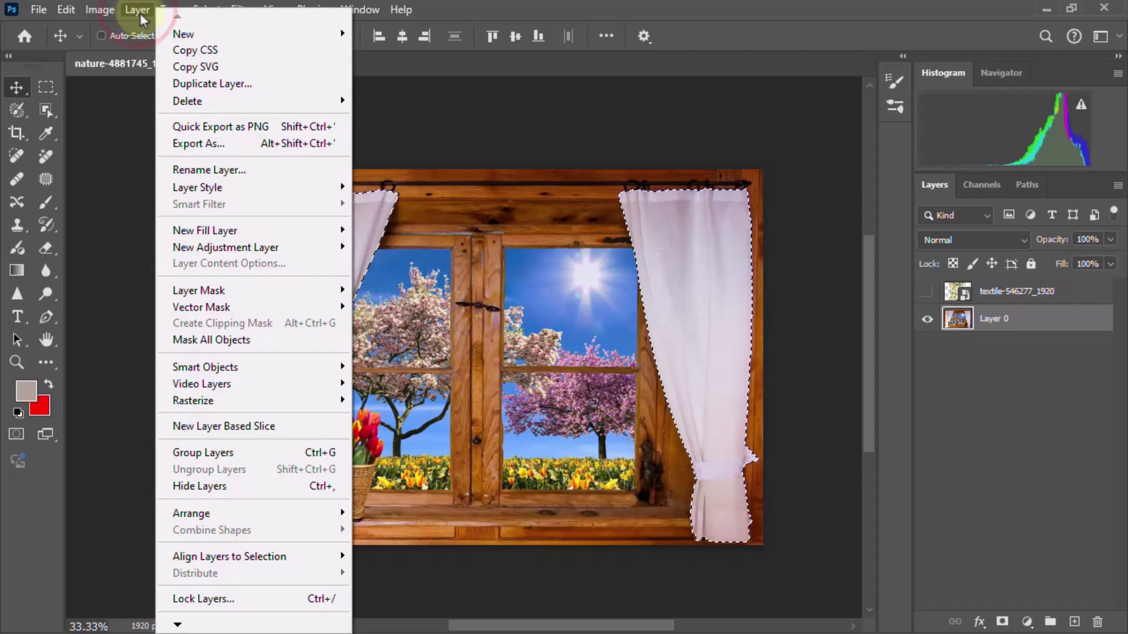
mouse_move(241, 35)
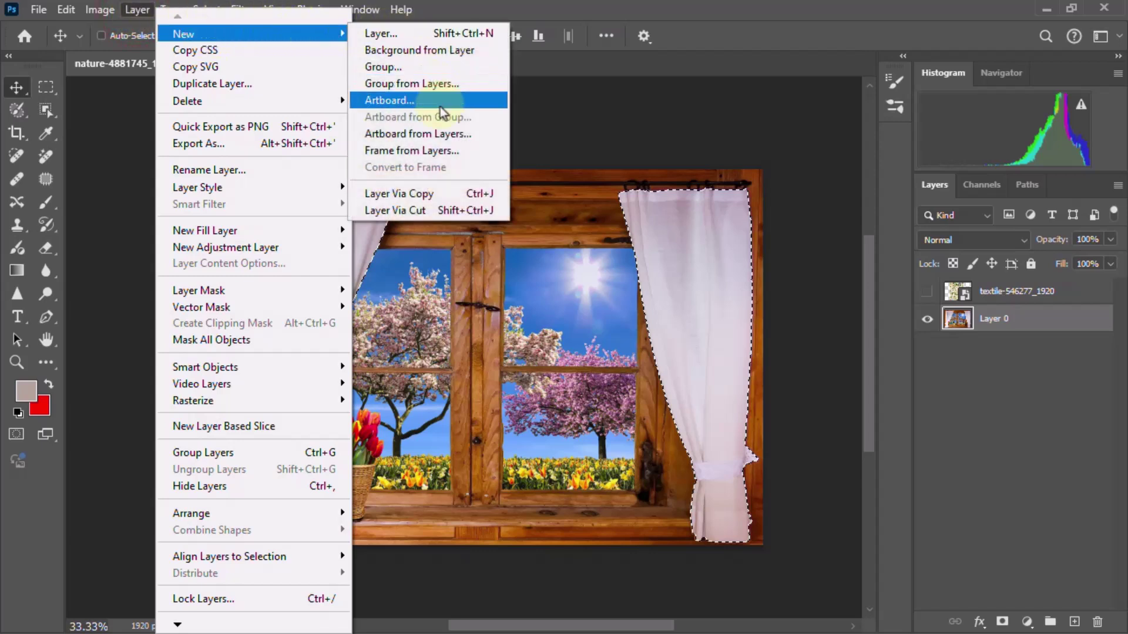
left_click(422, 195)
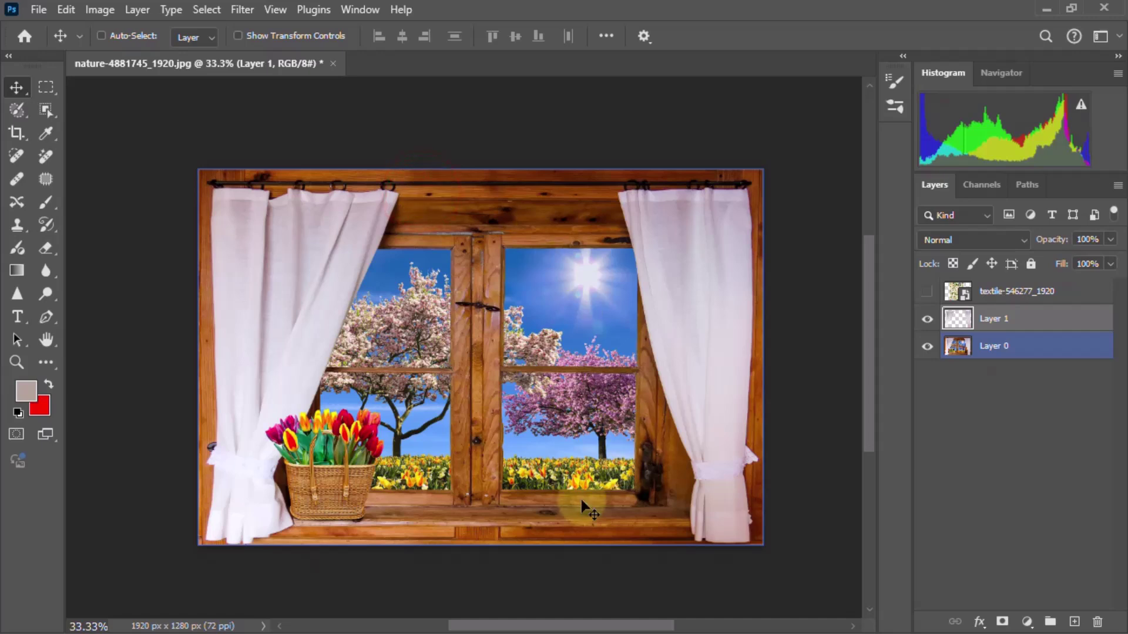
- Hide Layer 0 to inspect the cut-out curtains on their own, and show it again
left_click(928, 348)
left_click(958, 319, "ctrl")
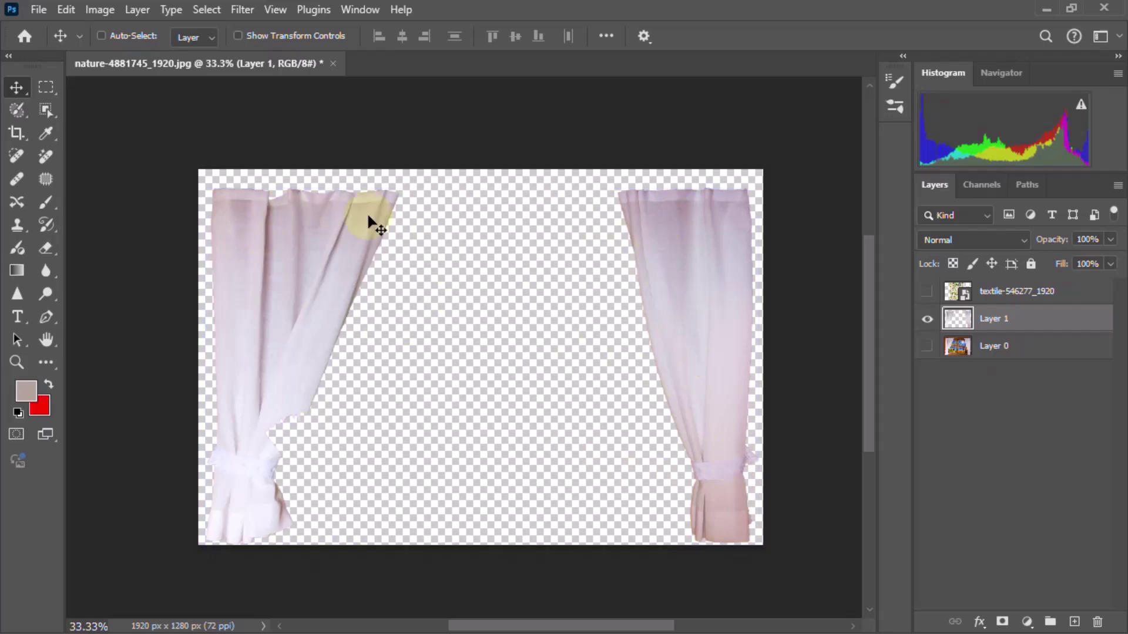
key("ctrl+d")
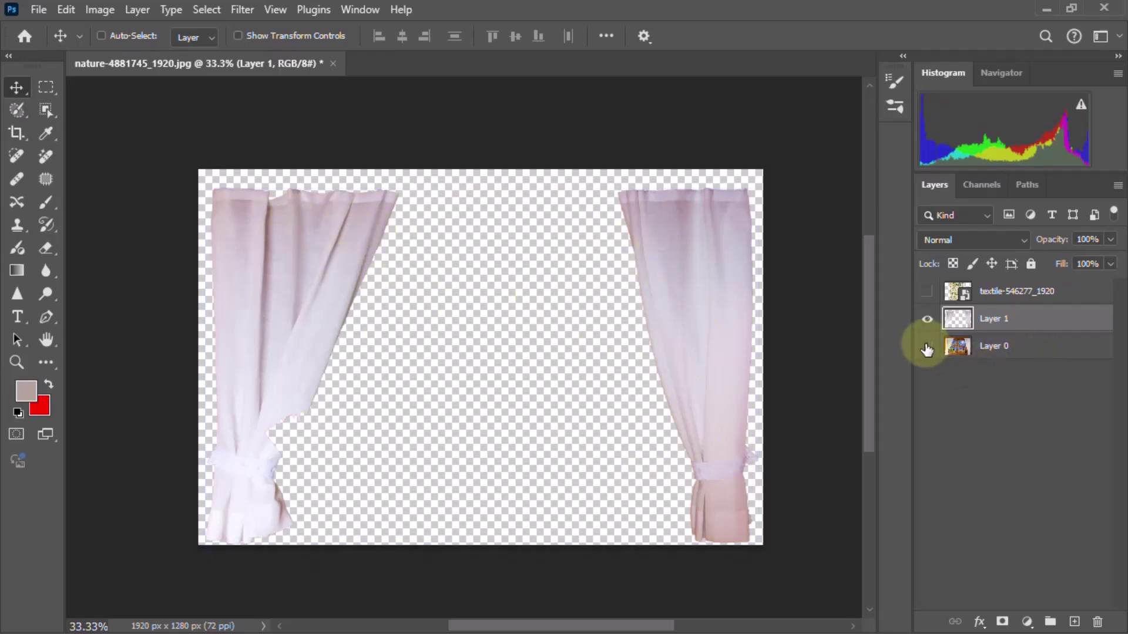
left_click(927, 348)
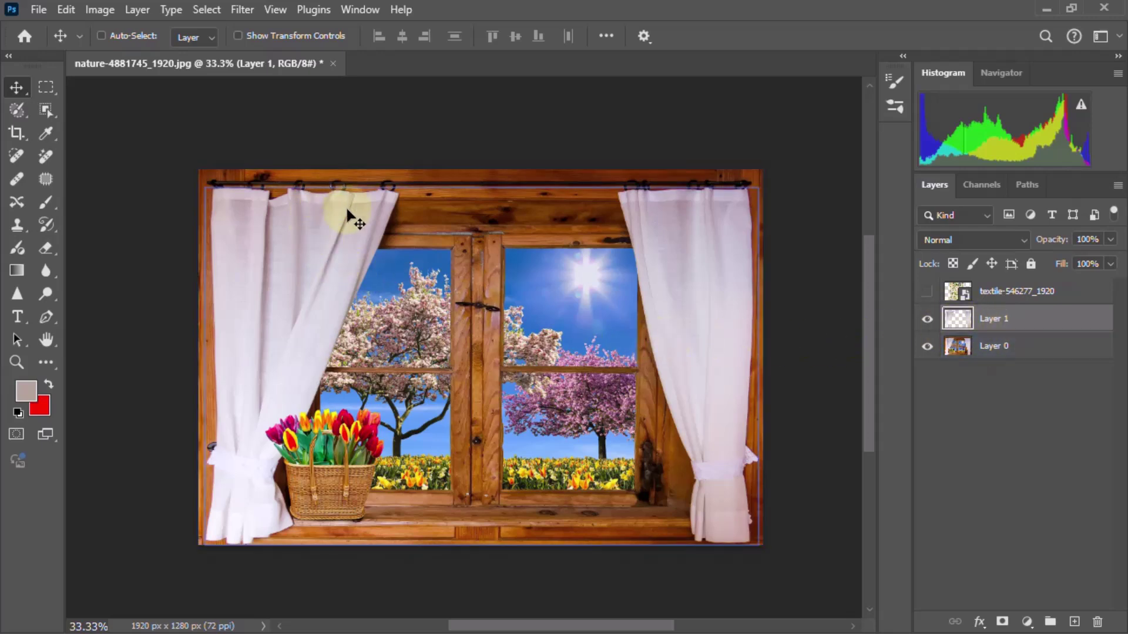
- Apply a Gaussian Blur with a 2.6-pixel radius to the curtains on Layer 1
left_click(240, 10)
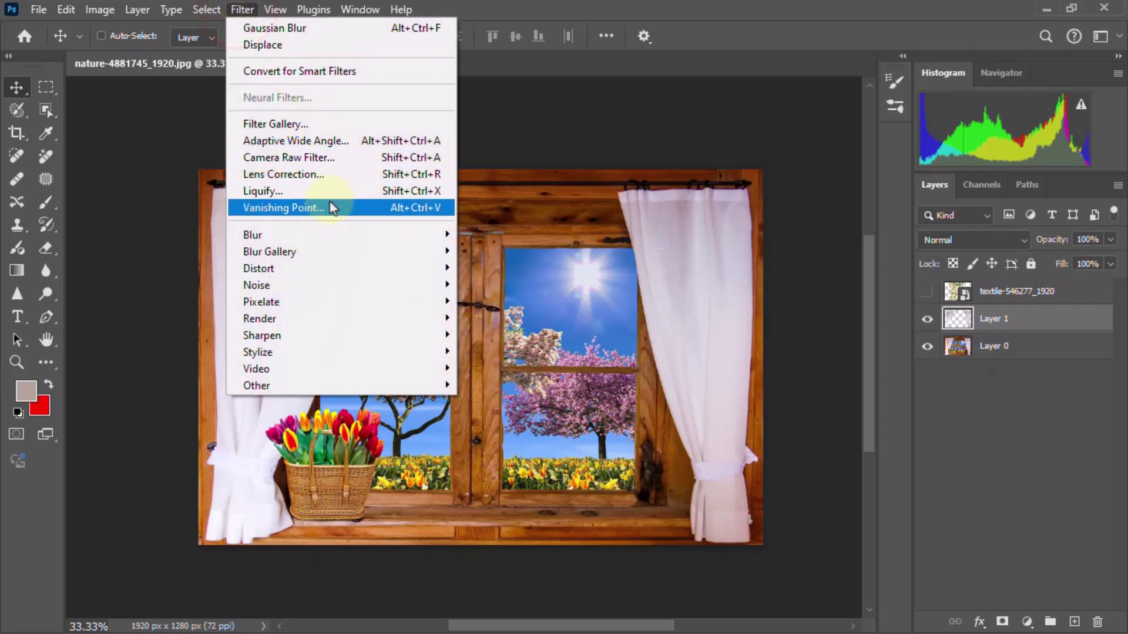
mouse_move(395, 234)
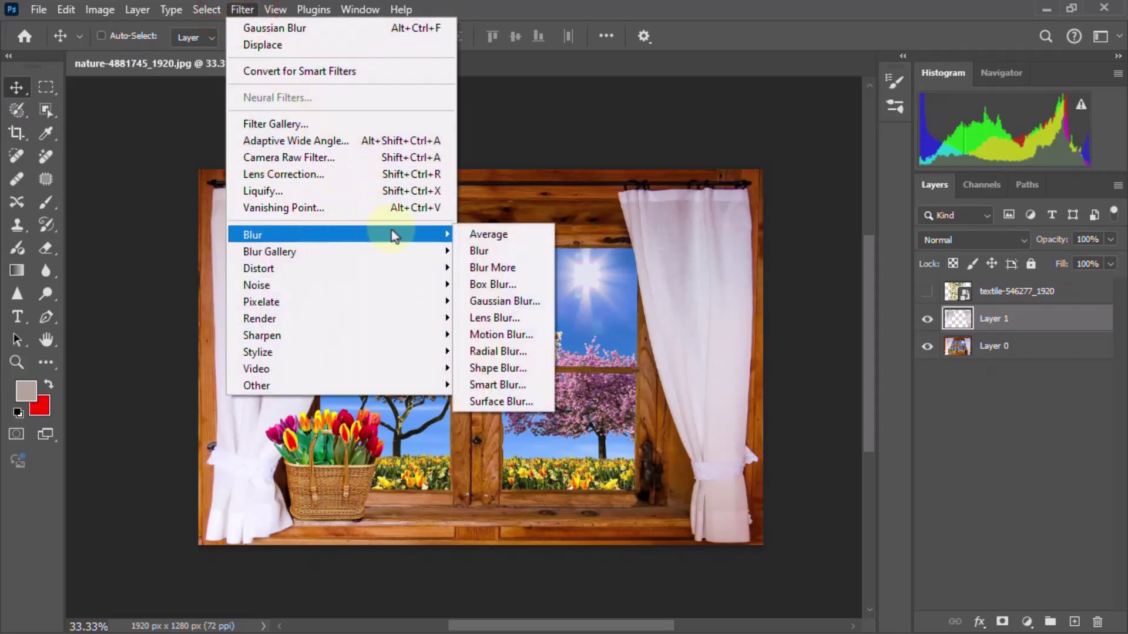
left_click(521, 305)
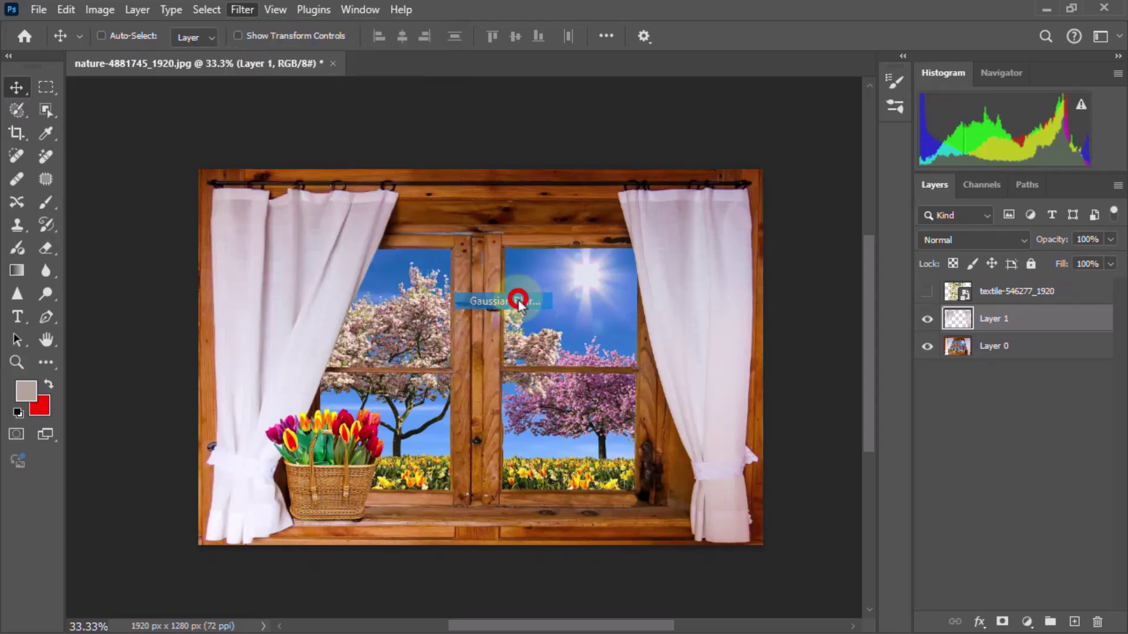
left_click_drag(513, 241, 579, 264)
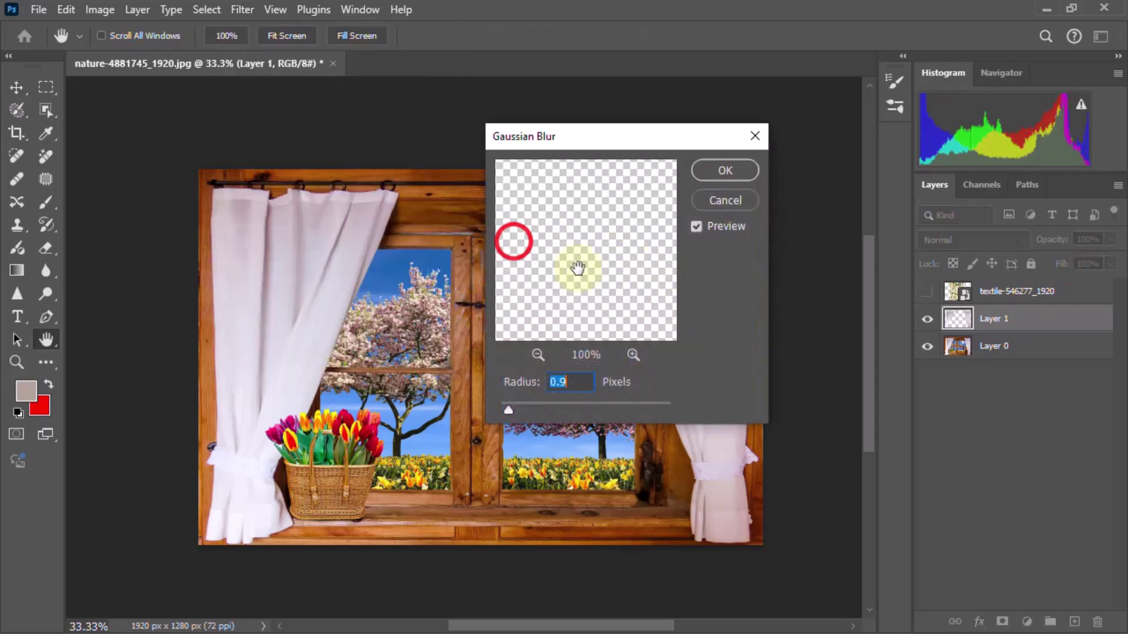
left_click_drag(536, 227, 655, 267)
left_click_drag(574, 210, 668, 327)
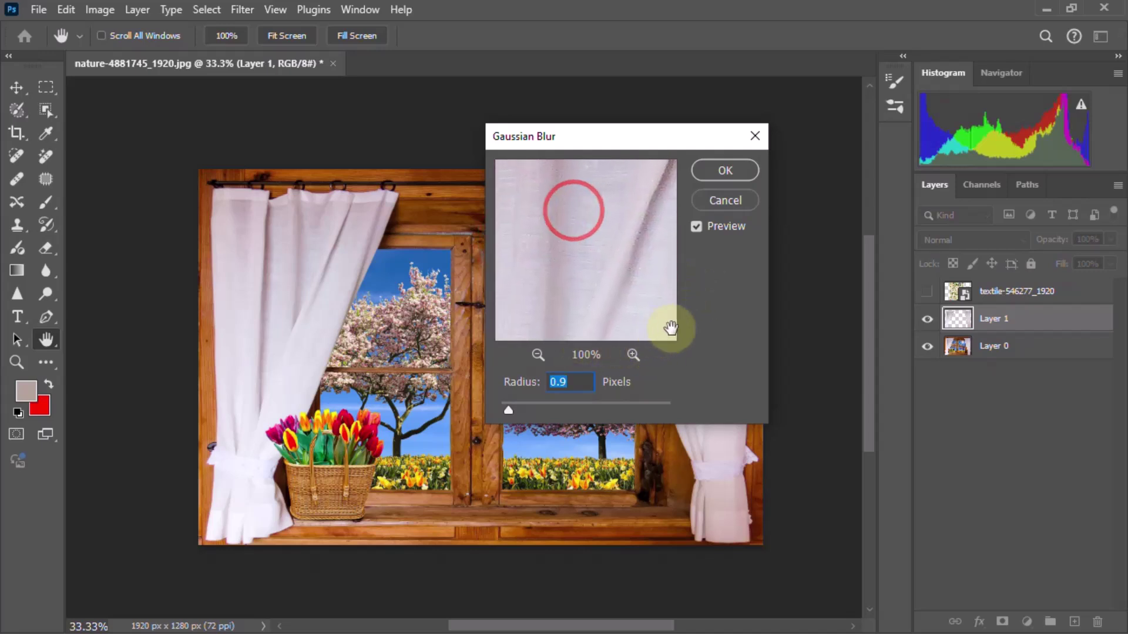
left_click_drag(617, 252, 635, 295)
left_click_drag(511, 411, 517, 409)
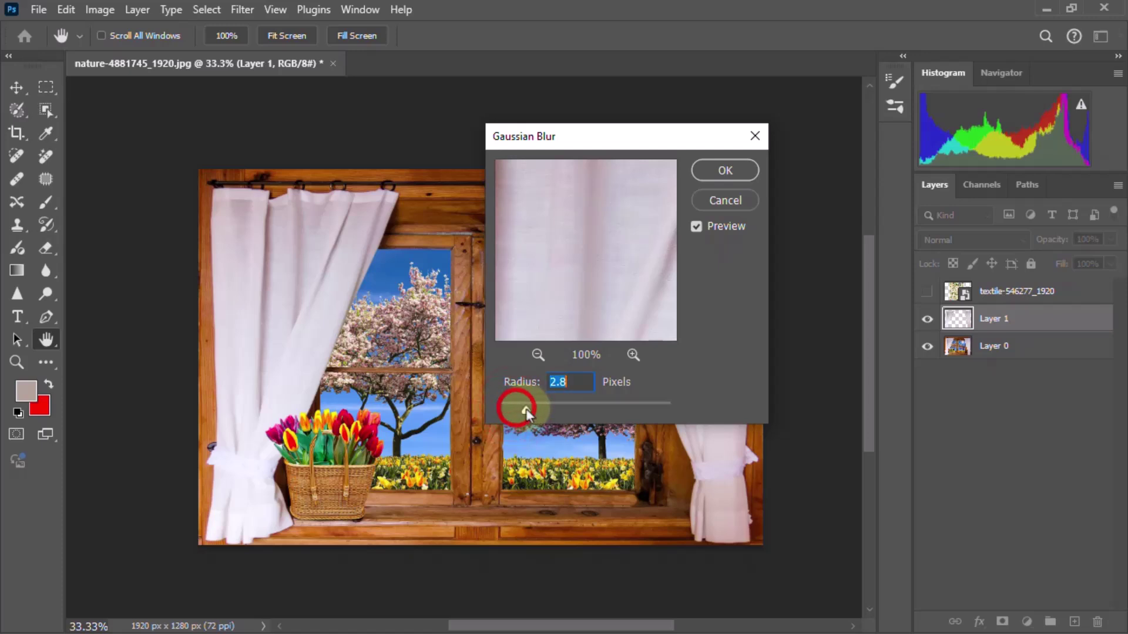
left_click_drag(527, 412, 525, 411)
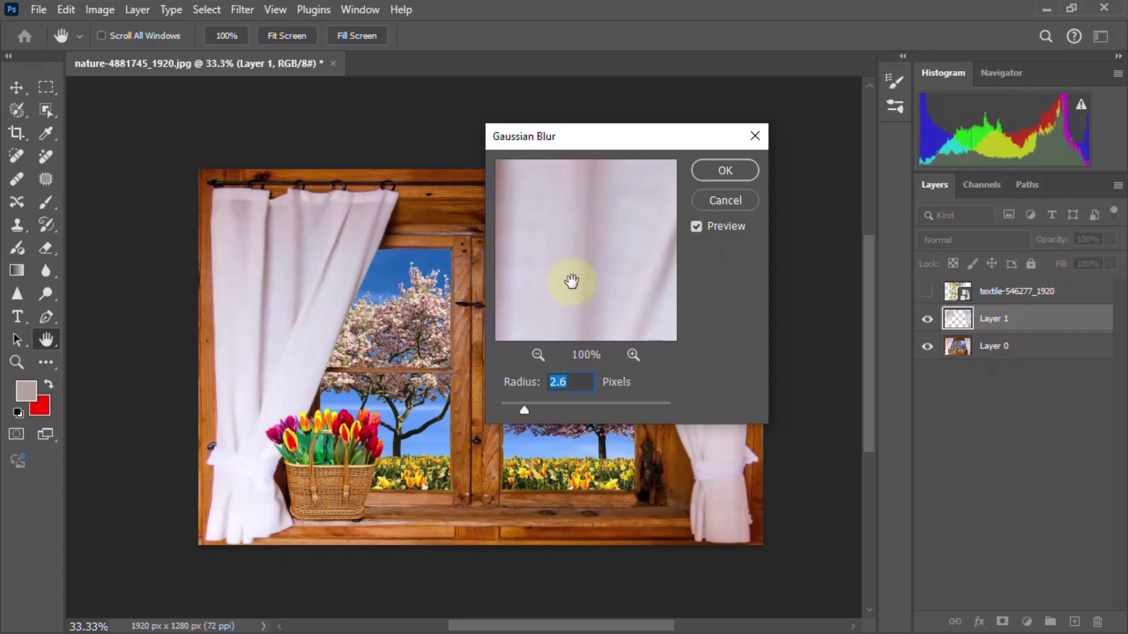
left_click(725, 170)
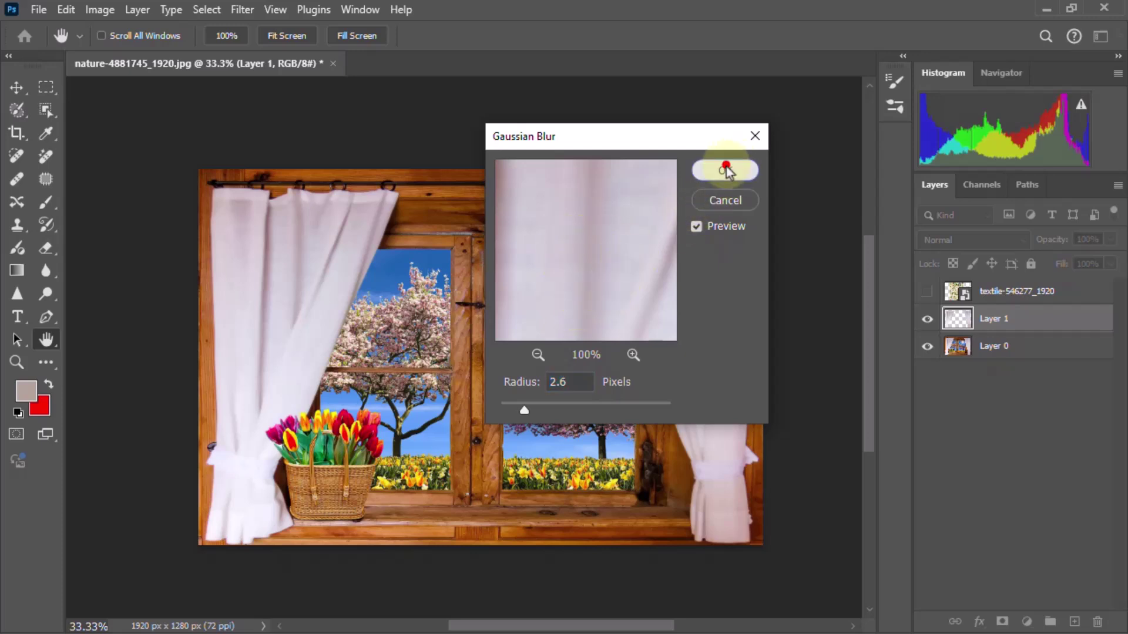
key("v")
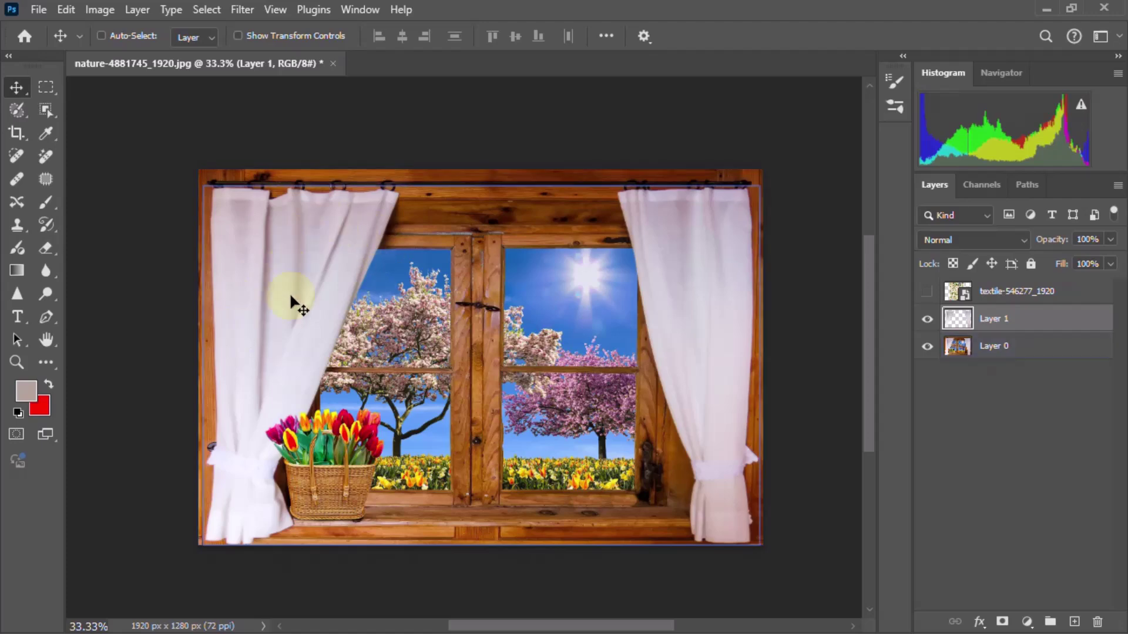
- Show the textile-546277_1920 layer, move the floral pattern over the left curtain and place a duplicate over the right curtain
left_click(924, 297)
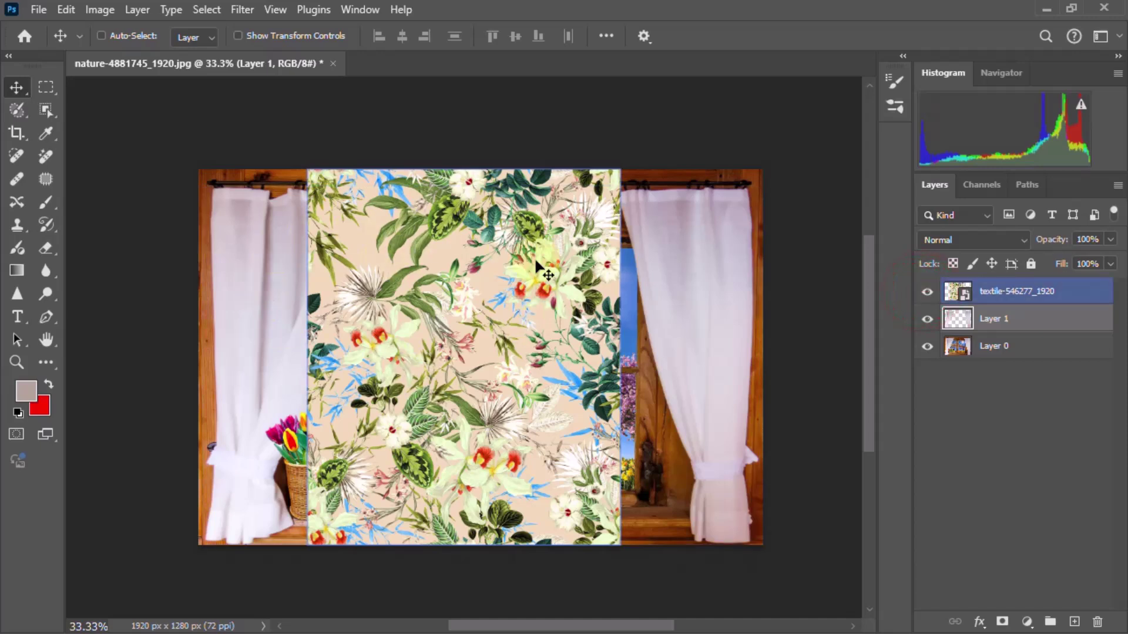
left_click_drag(453, 340, 391, 351)
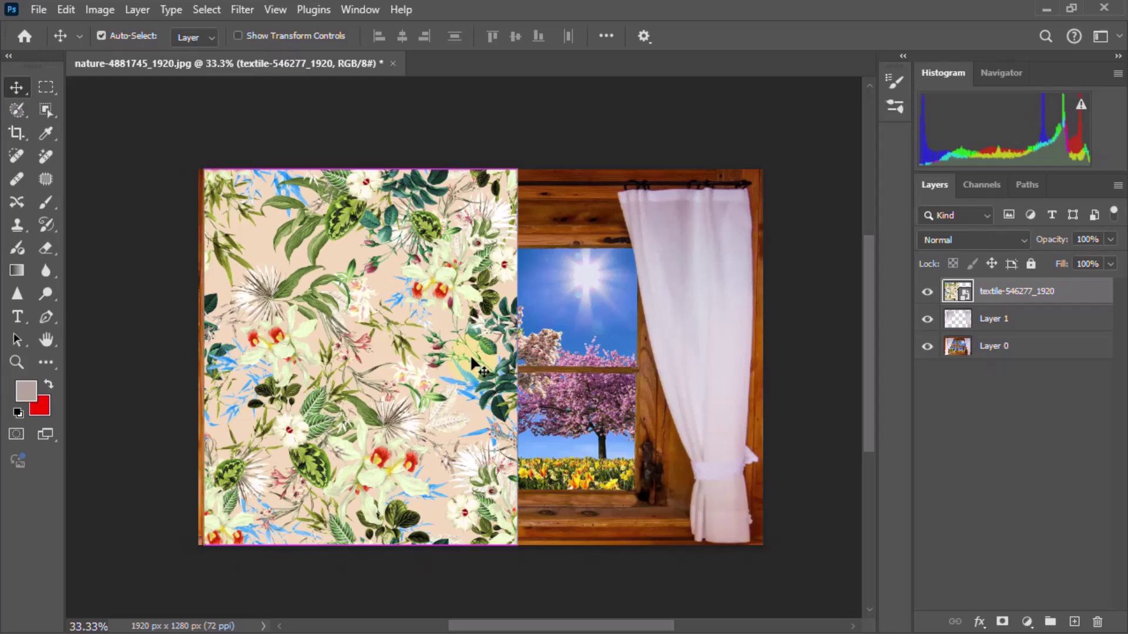
left_click_drag(402, 376, 650, 379)
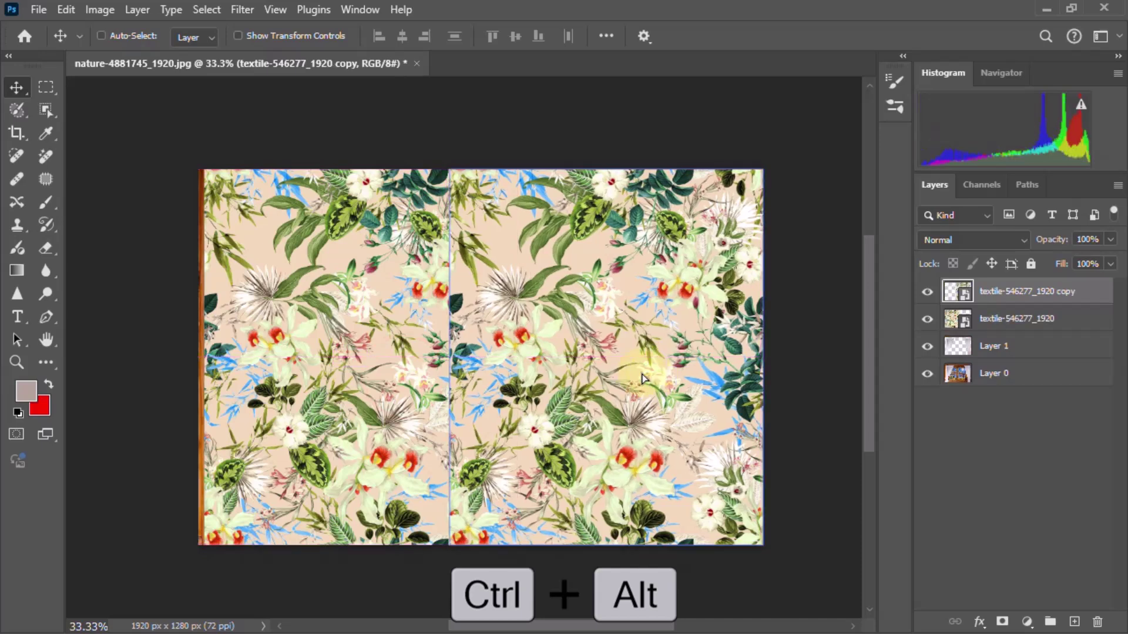
- Combine the two textile-546277_1920 layers into a single smart object
left_click(1034, 318)
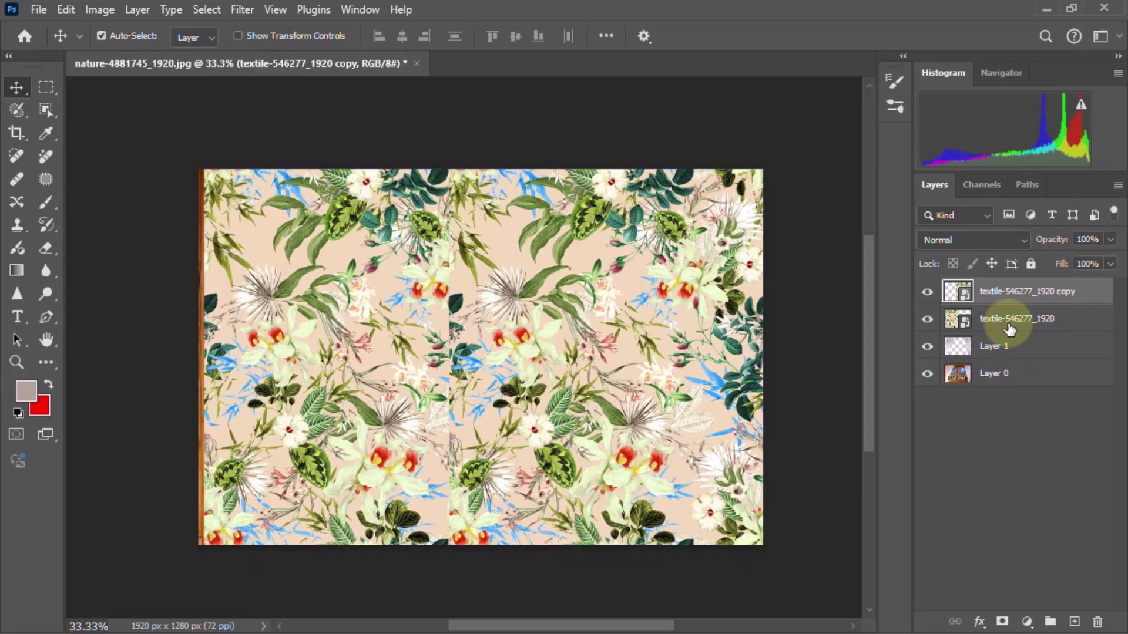
left_click(1009, 326, "ctrl")
right_click(1012, 294)
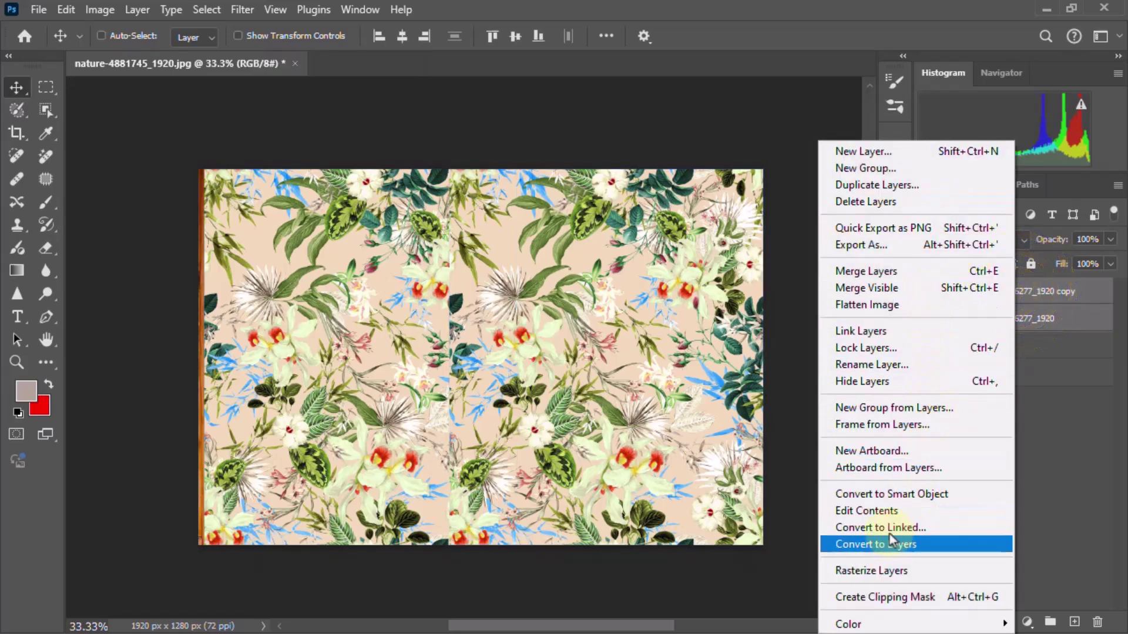
left_click(890, 499)
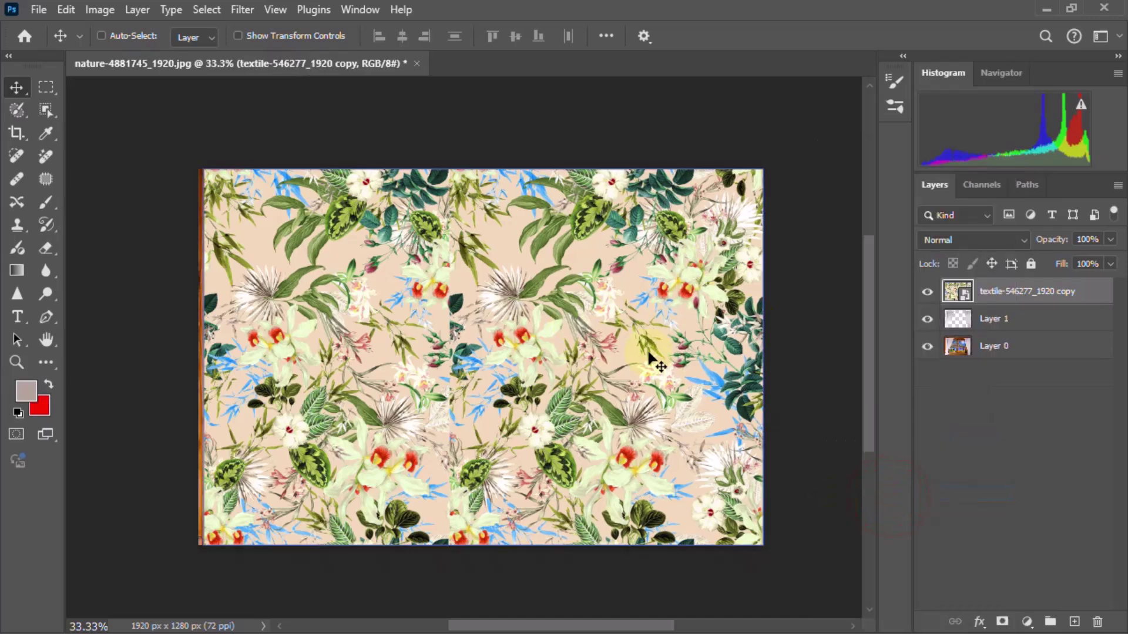
- Convert the curtain layer, Layer 1, to a smart object
left_click(1008, 322)
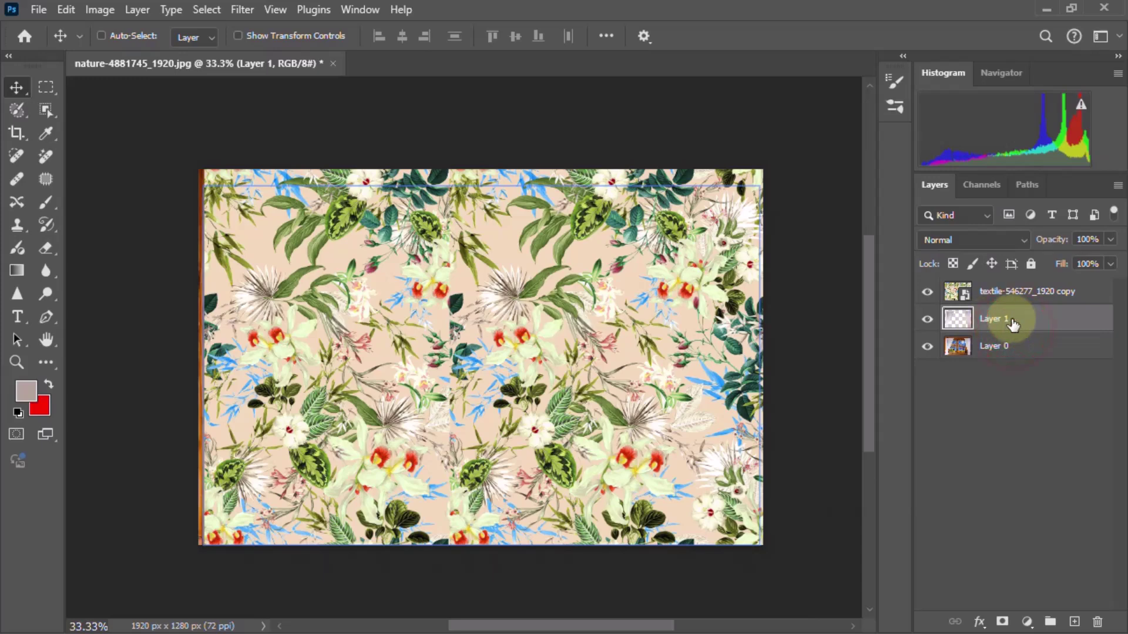
right_click(1011, 322)
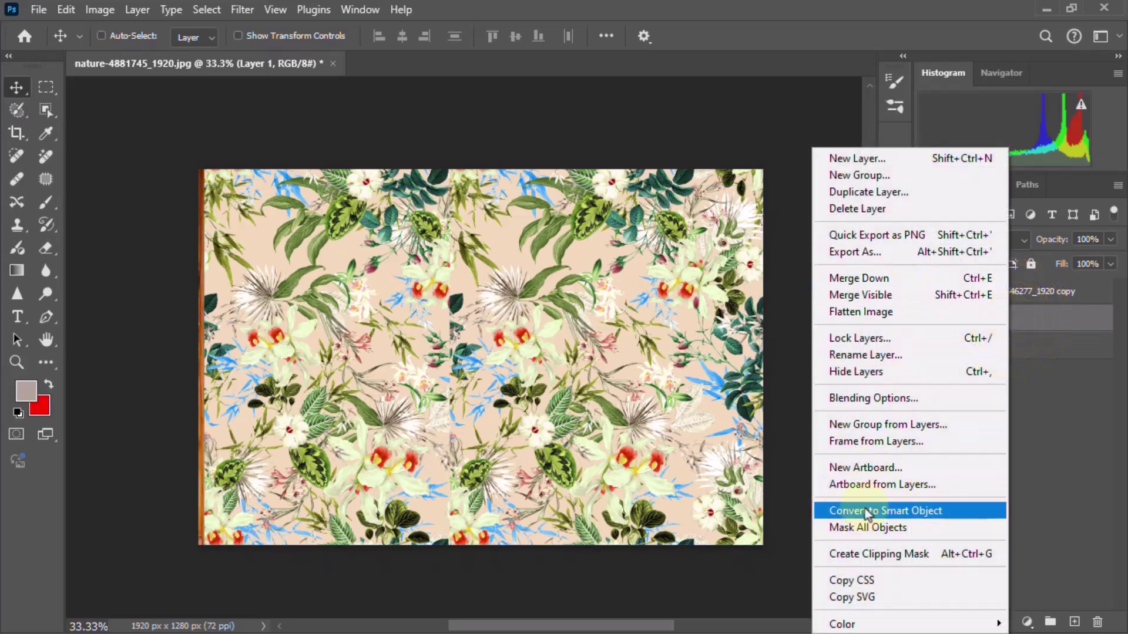
left_click(905, 511)
- Clip the floral textile layer to Layer 1 so the pattern fills only the curtains
key("alt+bracketright")
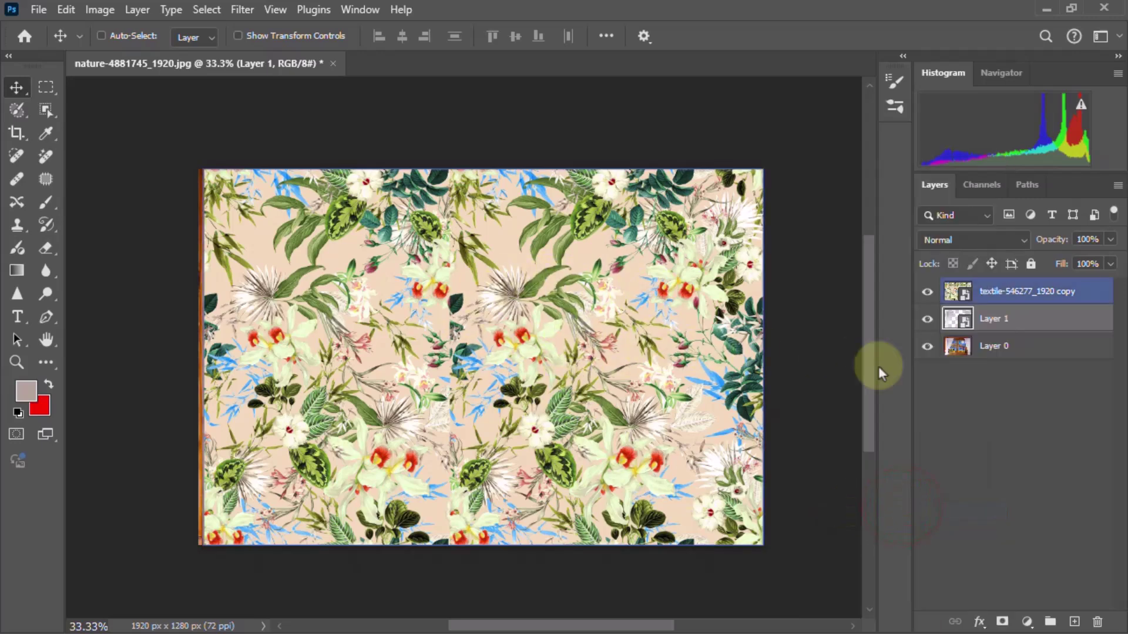
key("alt")
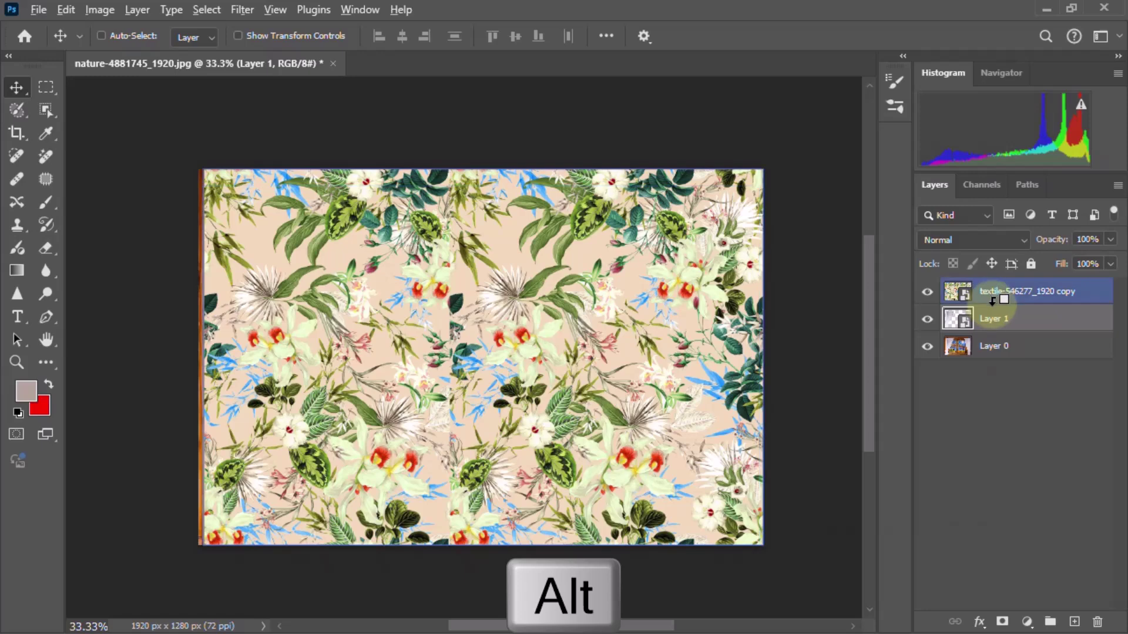
left_click(991, 300, "alt")
left_click(992, 300, "alt")
left_click(991, 302, "alt")
- Set the blend mode of Layer 1 to Multiply
left_click(999, 346)
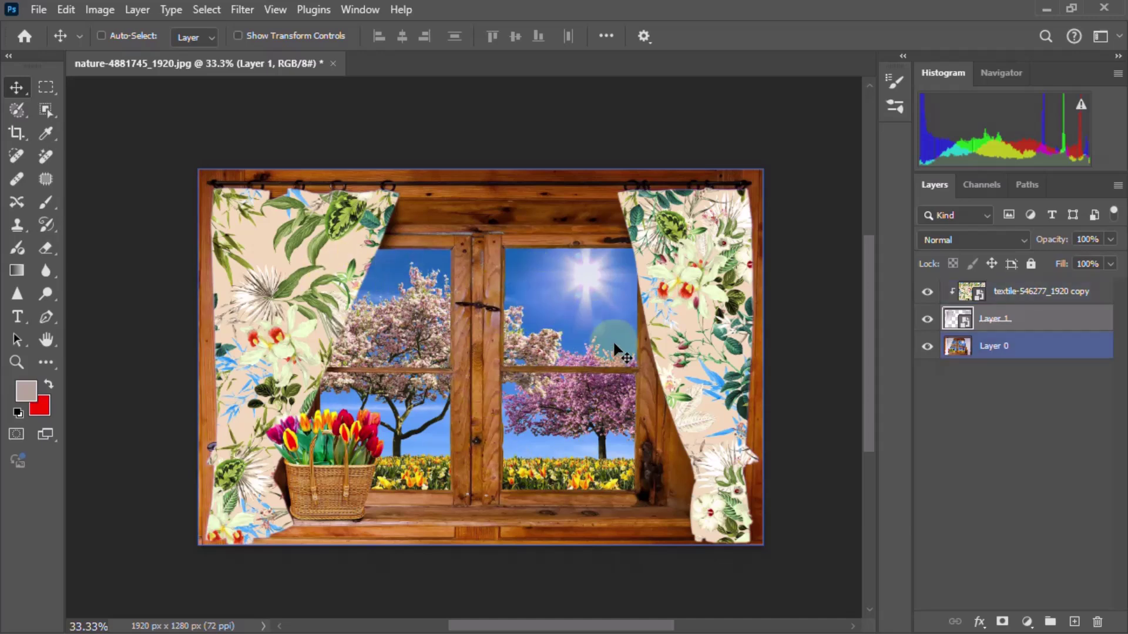
left_click(993, 315)
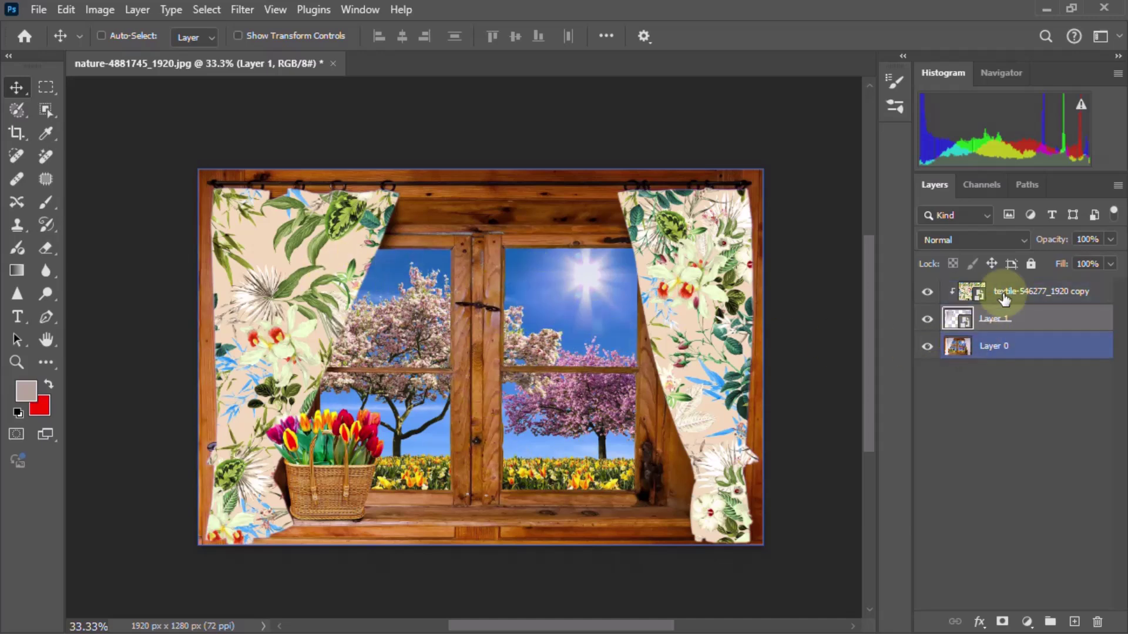
left_click(978, 239)
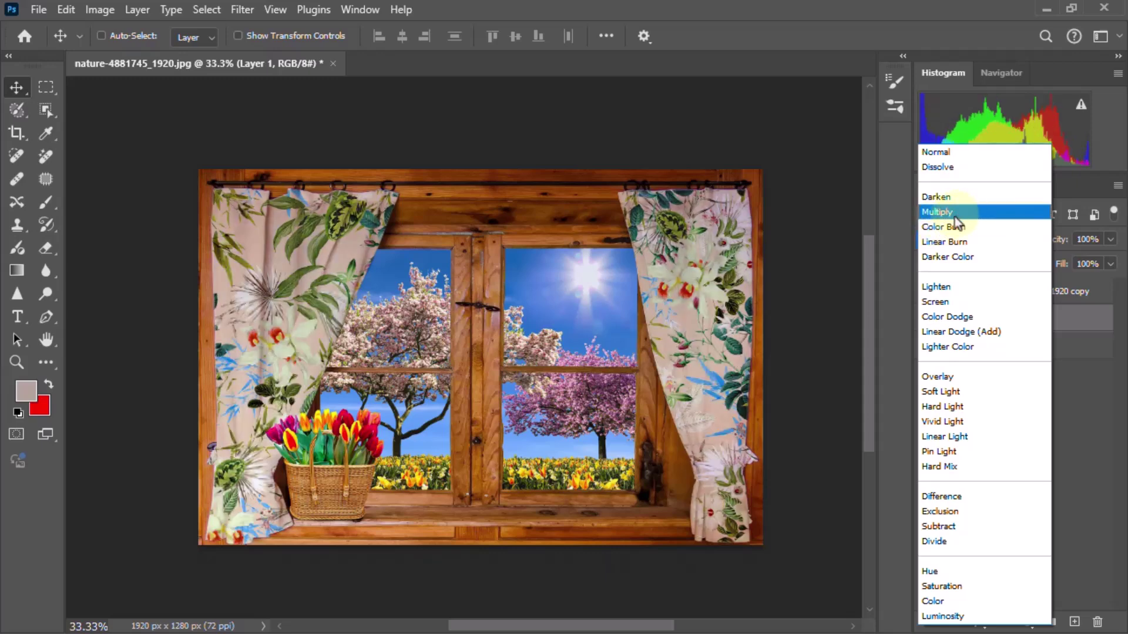
left_click(953, 215)
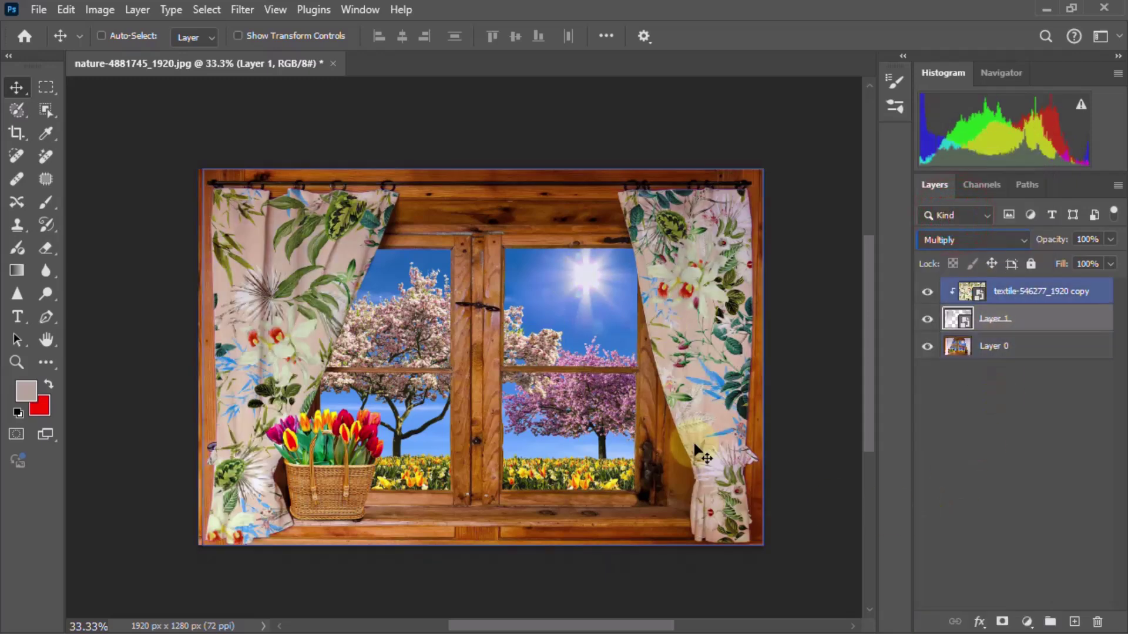
left_click(989, 526)
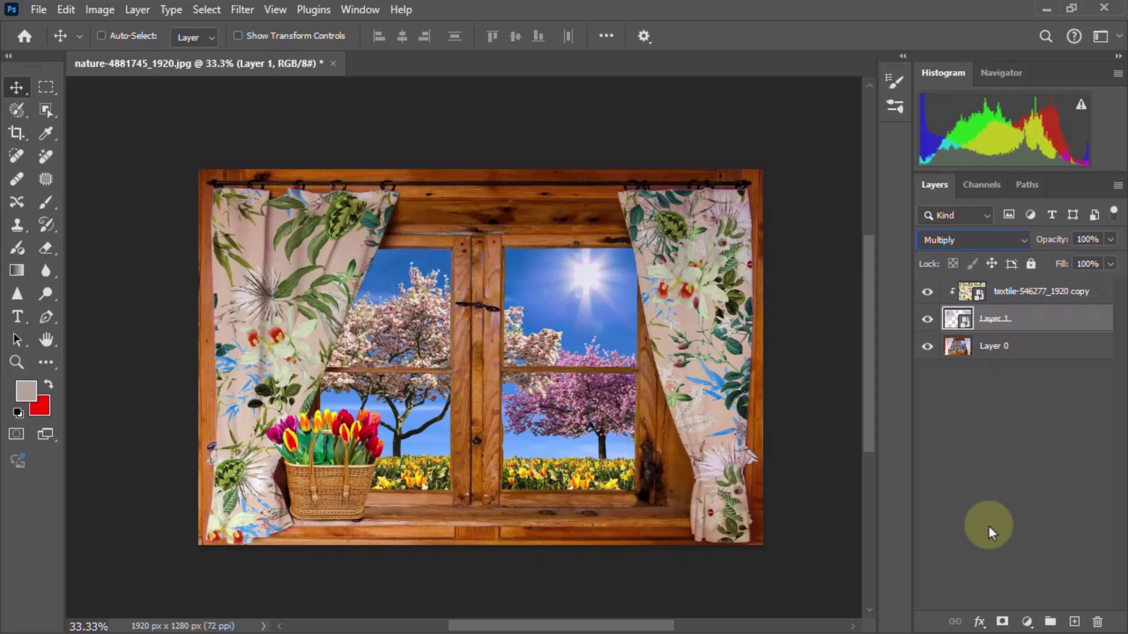
- In the Blending Options of Layer 1, split the Underlying Layer highlight slider of Blend If to 249 / 255 and apply it
left_click(979, 622)
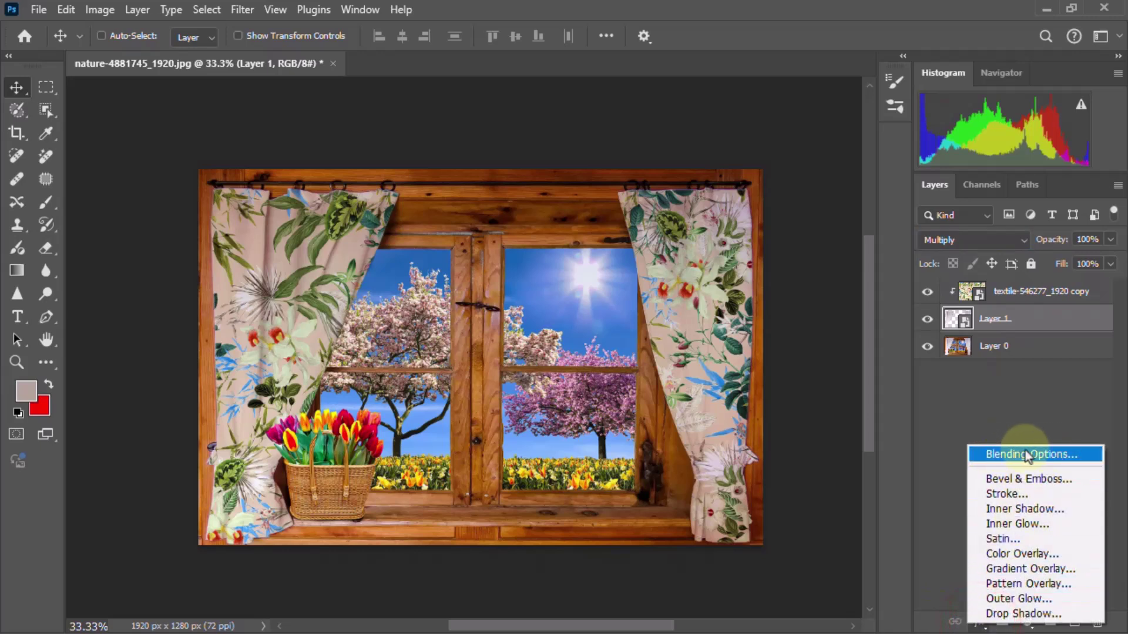
left_click(1058, 455)
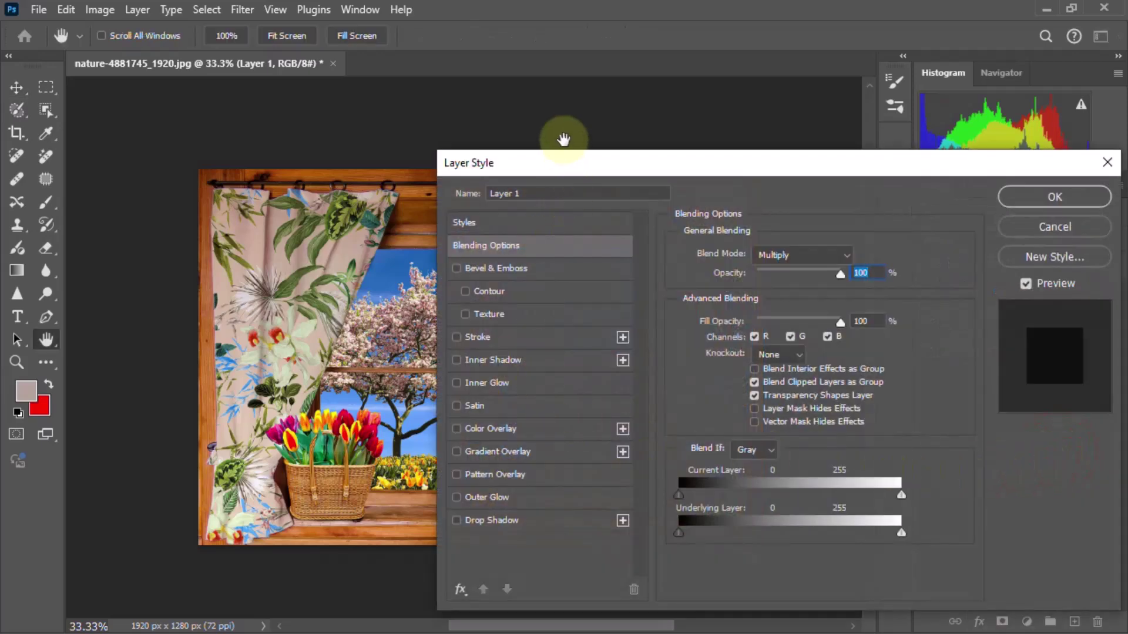
left_click_drag(559, 167, 605, 115)
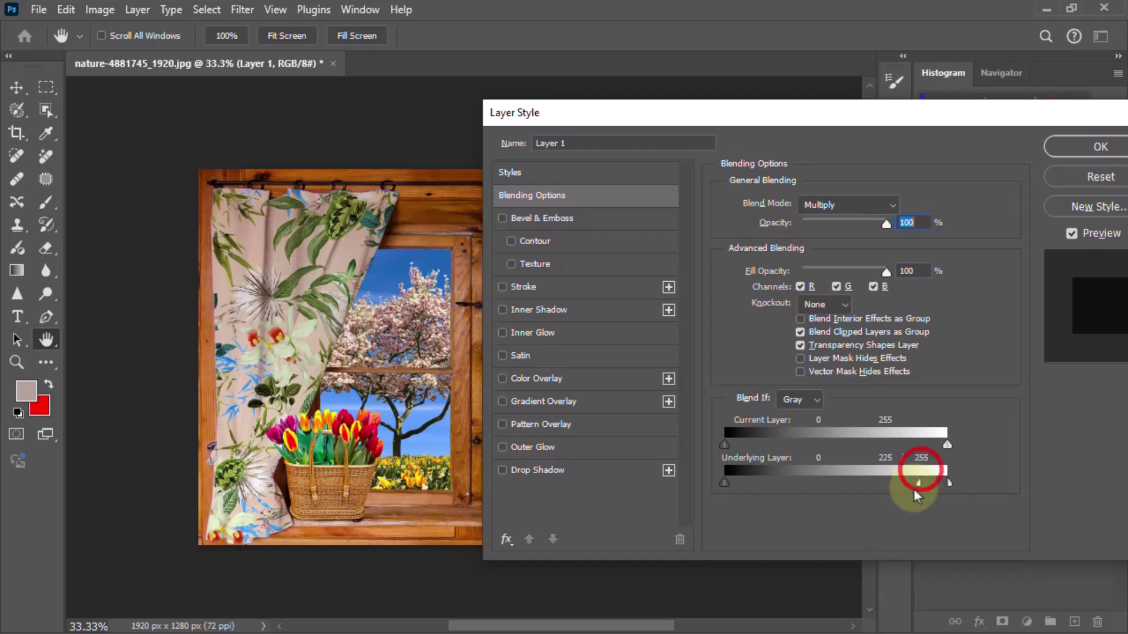
mouse_move(947, 482)
left_mouse_down()
mouse_move(920, 483)
mouse_move(940, 483)
left_mouse_up()
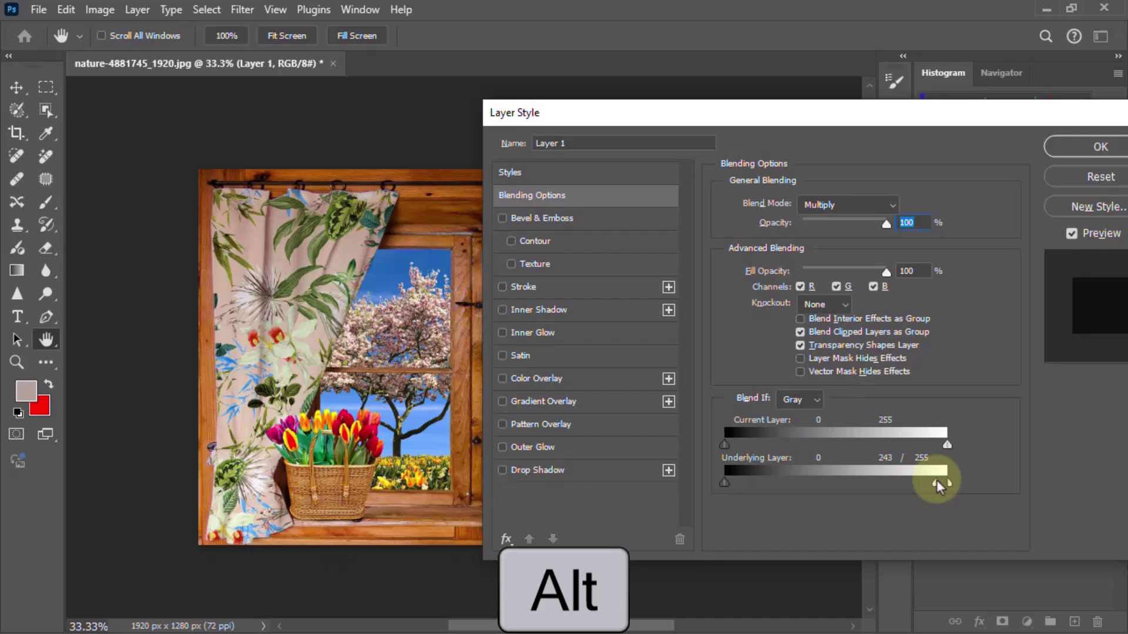
left_click_drag(939, 484, 940, 483)
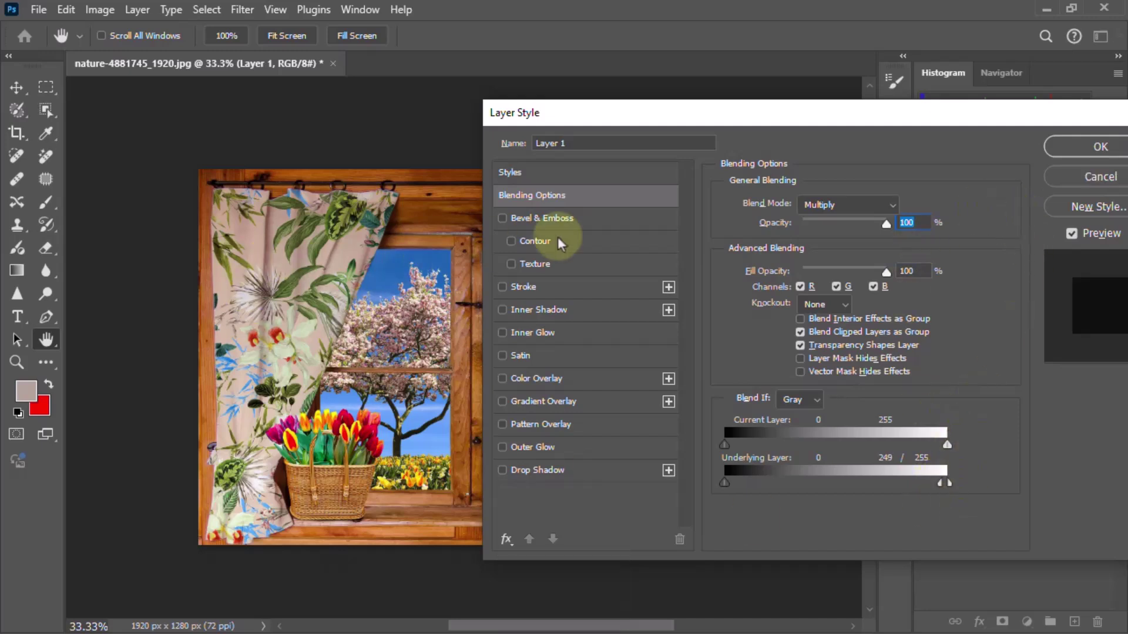
left_click(1100, 147)
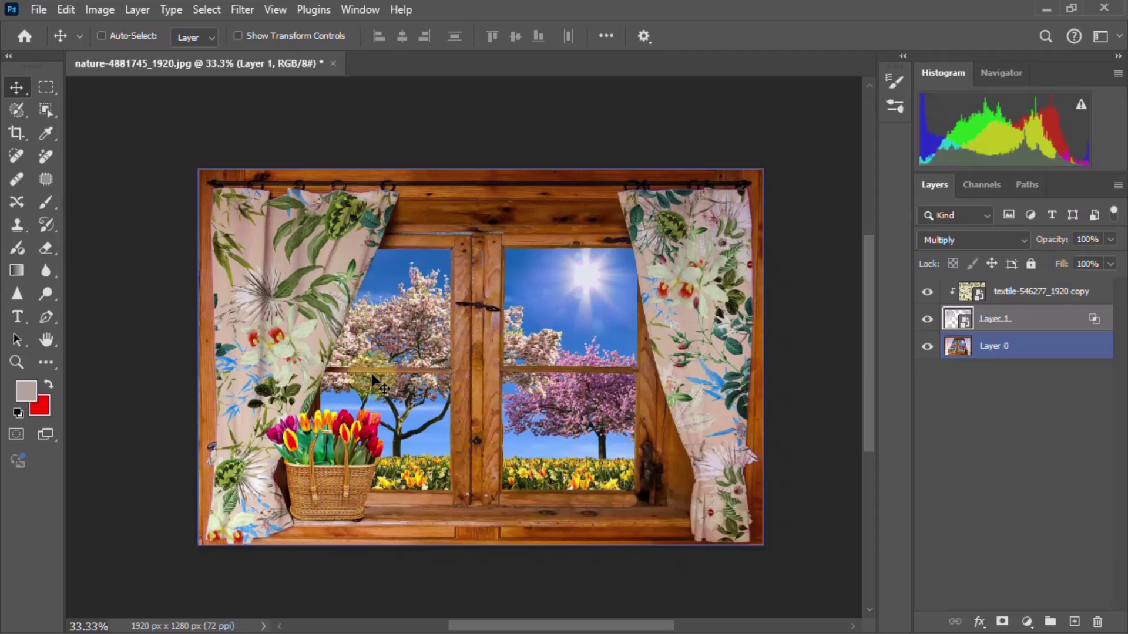
key("alt+period")
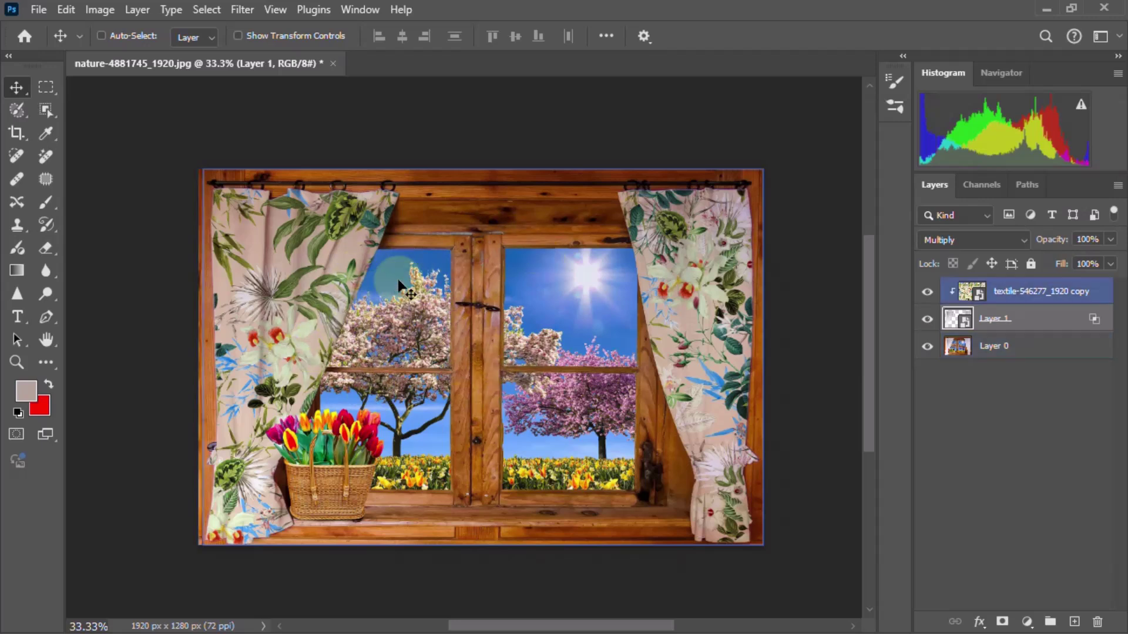
key("alt+comma")
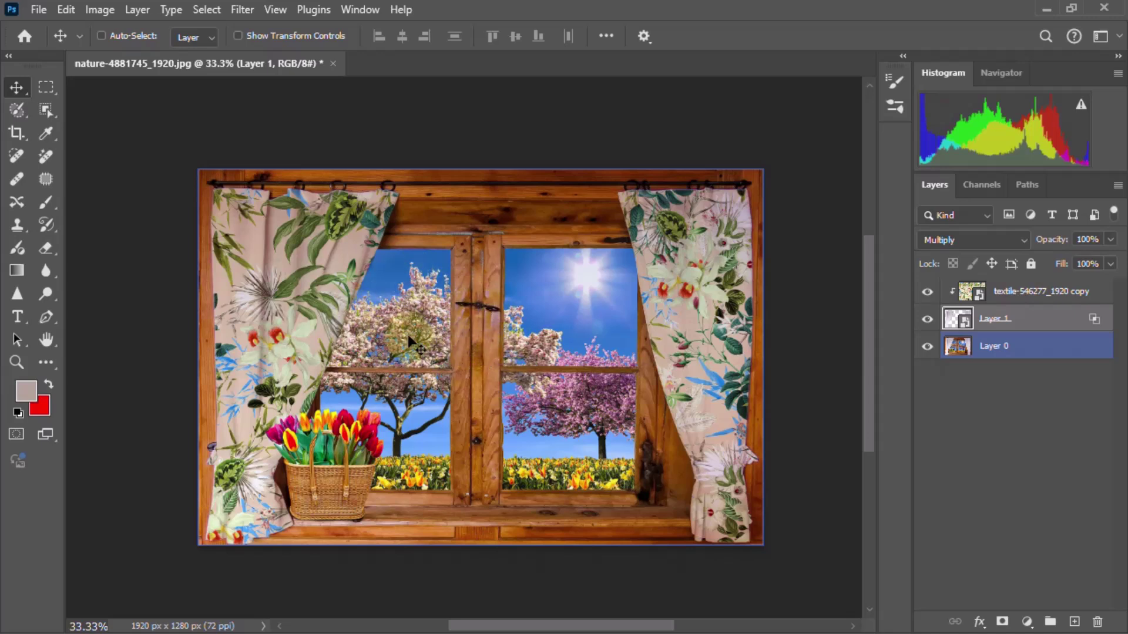
scroll(409, 341, "down", 1)
scroll(410, 341, "right", 1)
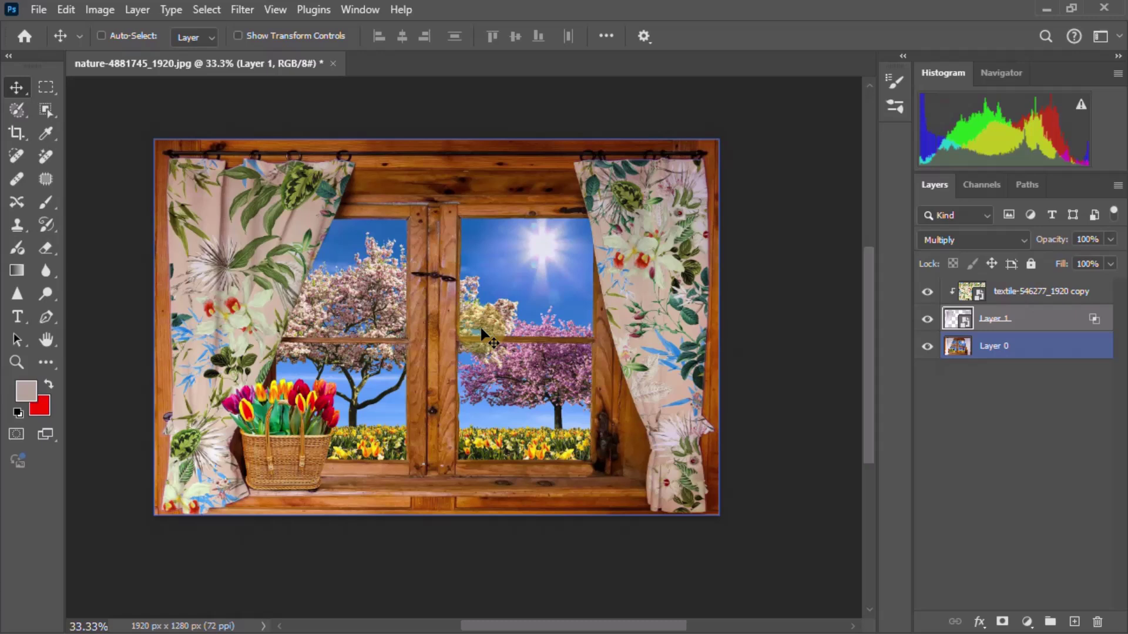